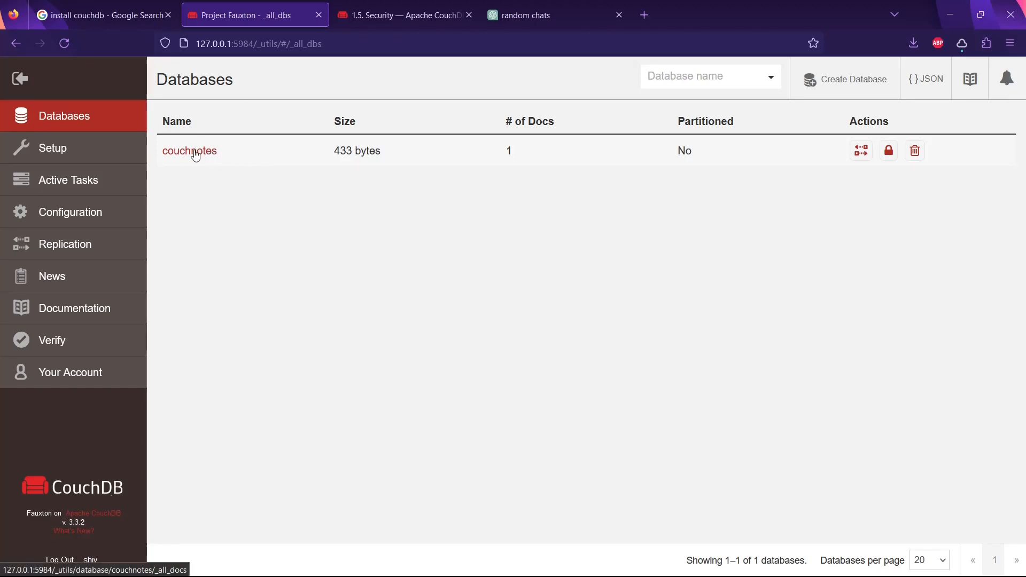
- Start a new document in the couchnotes database and replace its generated _id with "notes"
{"action": "left_click", "coordinate": [196, 153]}
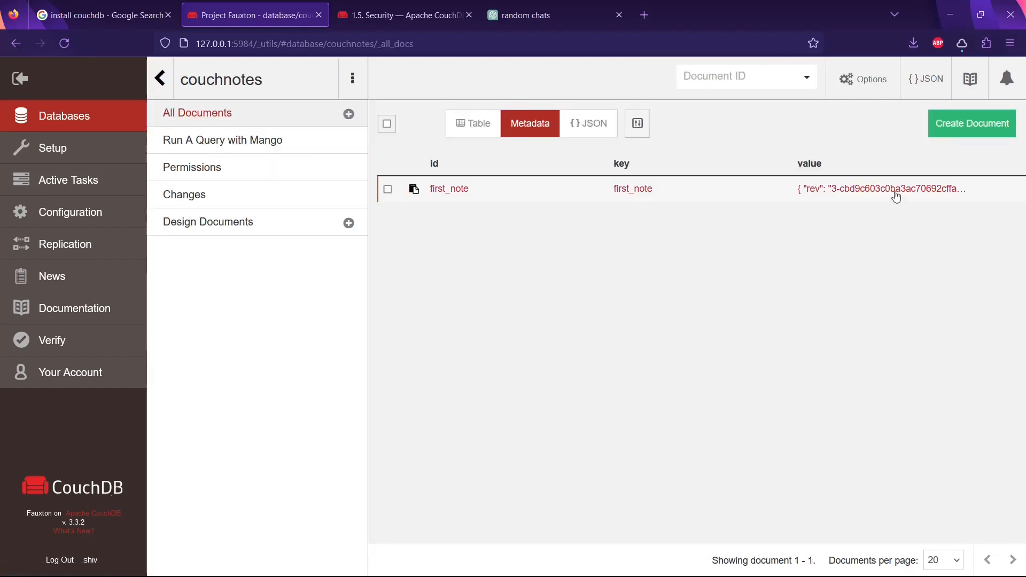
{"action": "left_click", "coordinate": [966, 131]}
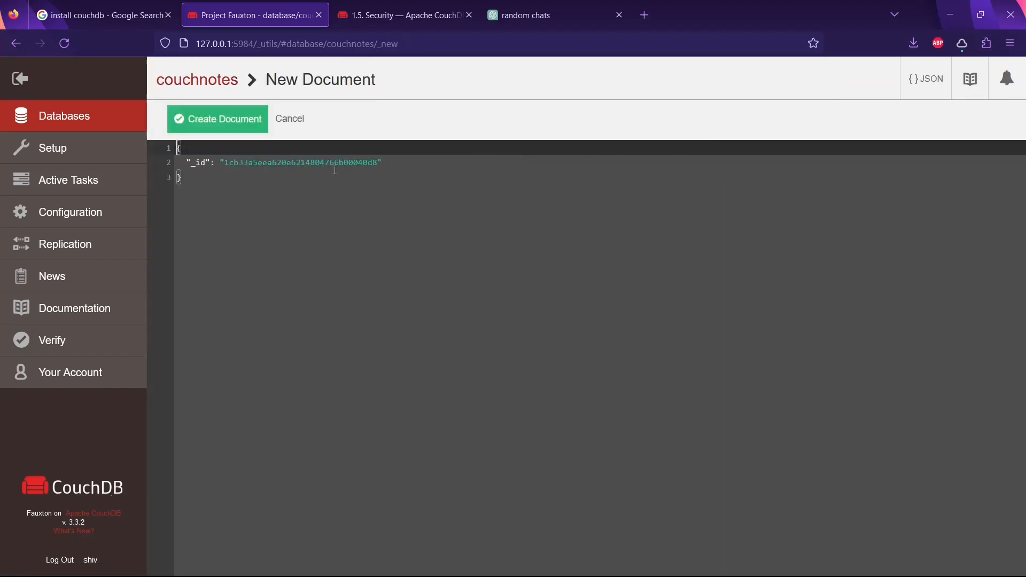
{"action": "left_click", "coordinate": [301, 167]}
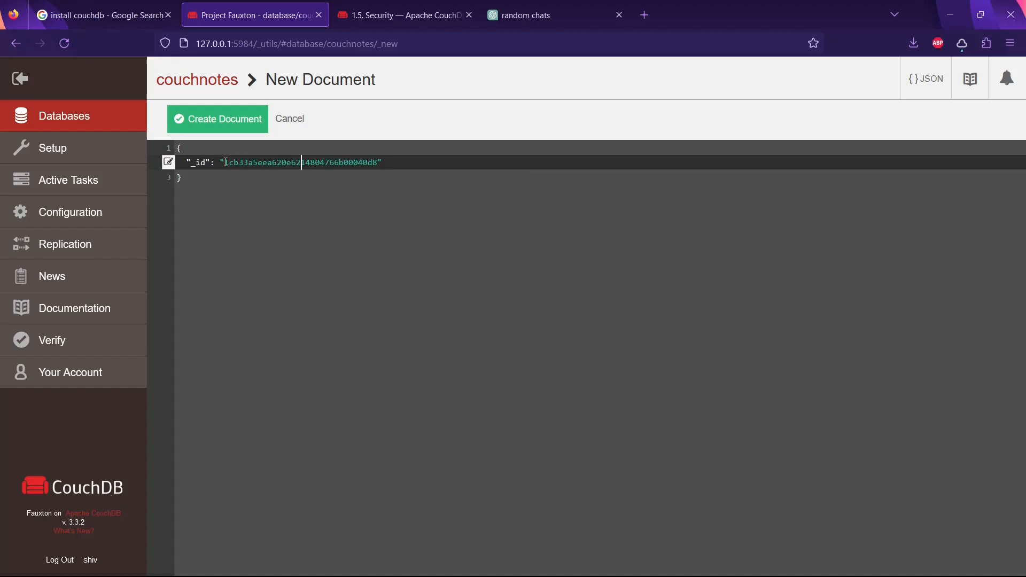
{"action": "left_click_drag", "start_coordinate": [225, 162], "coordinate": [379, 161]}
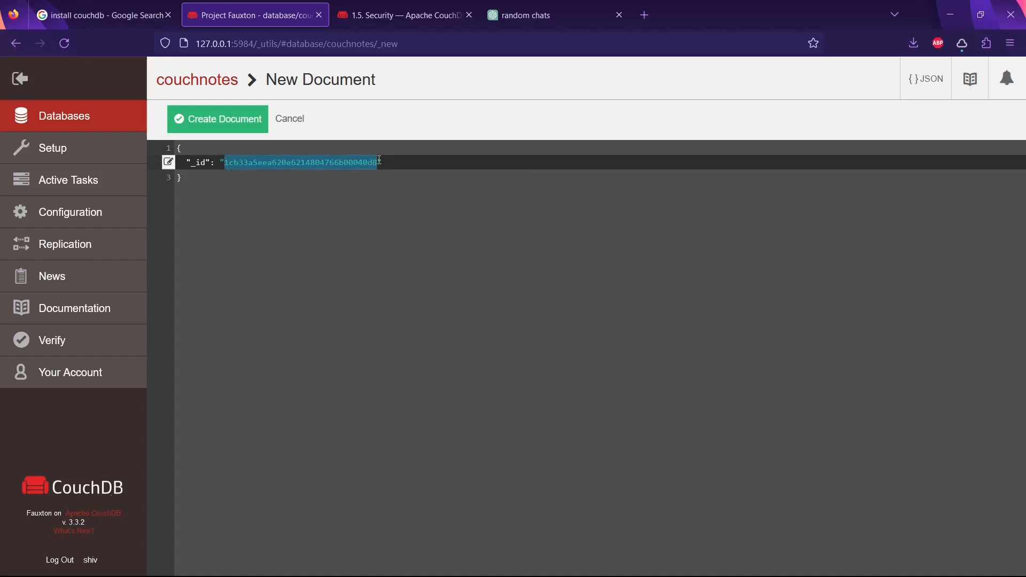
{"action": "type", "text": "secp"}
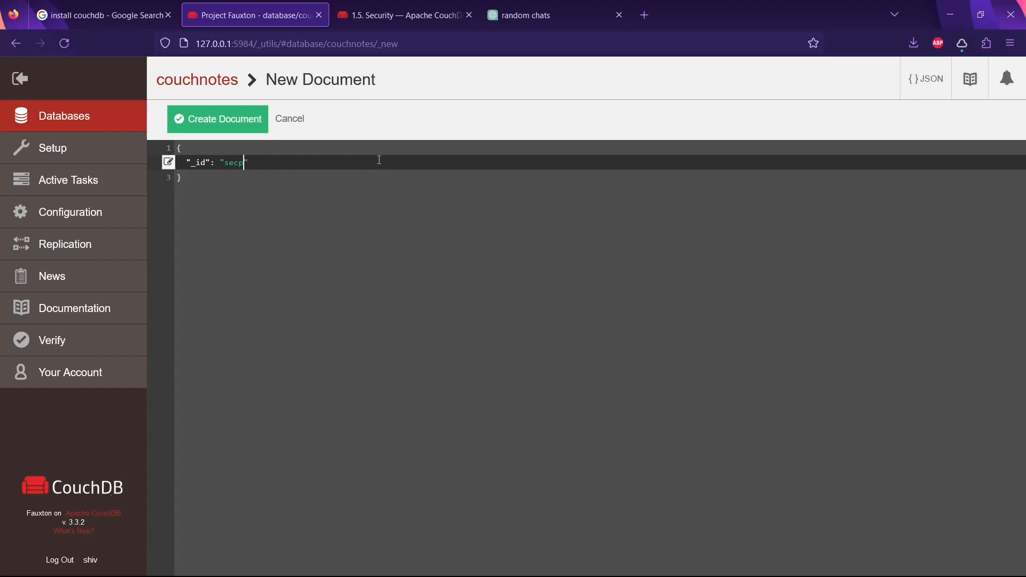
{"action": "key", "text": "BackSpace"}
{"action": "type", "text": "notes"}
{"action": "key", "text": "Left"}
{"action": "key", "text": "Left"}
{"action": "key", "text": "Left"}
{"action": "key", "text": "BackSpace"}
{"action": "key", "text": "Right"}
{"action": "key", "text": "Right"}
{"action": "key", "text": "Right"}
- Add a "name" field with the value "batman" below the _id in the new document
{"action": "key", "text": "Return"}
{"action": "type", "text": "\""}
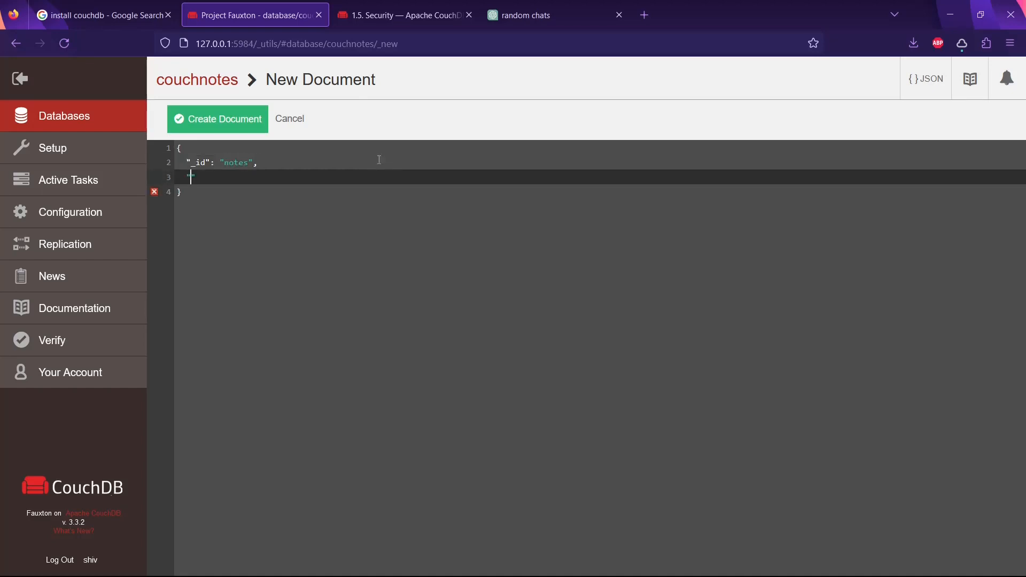
{"action": "type", "text": "name\": \"batman\""}
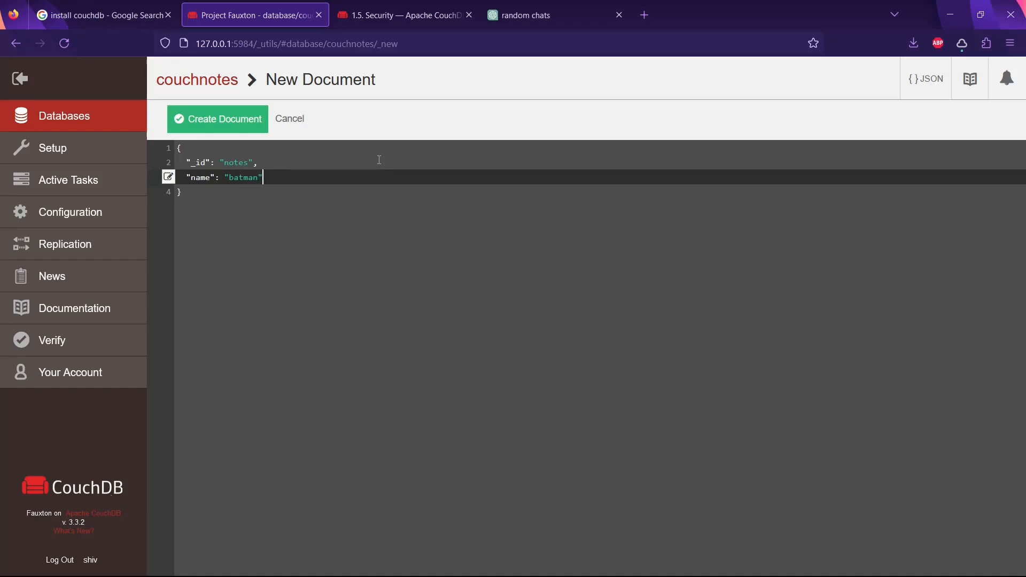
{"action": "type", "text": ","}
- Add a "location" field with the value "gotham" and create the document
{"action": "key", "text": "Return"}
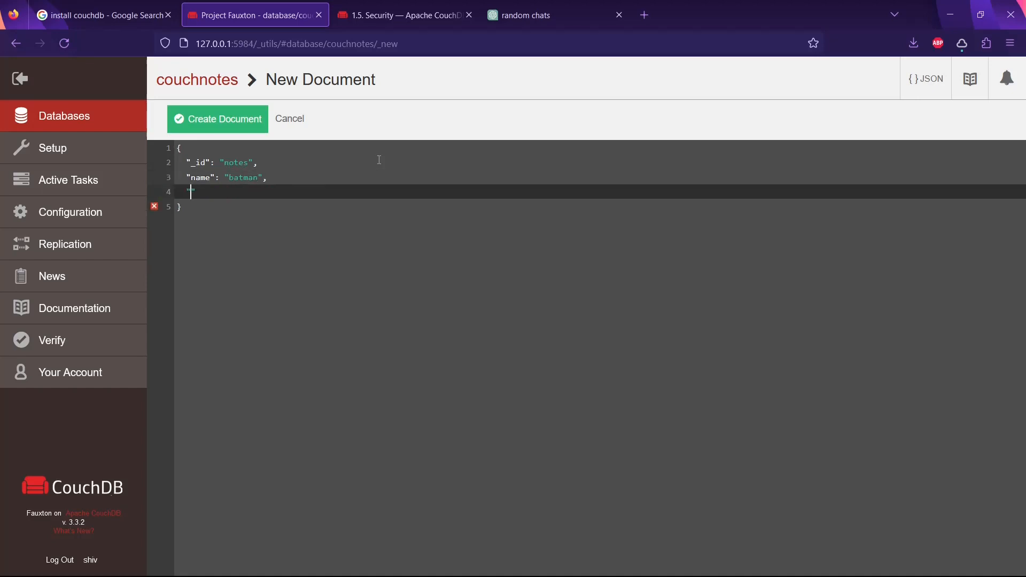
{"action": "type", "text": "\"location\""}
{"action": "type", "text": ", "}
{"action": "type", "text": "\""}
{"action": "type", "text": "gotham"}
{"action": "key", "text": "Left"}
{"action": "key", "text": "Left"}
{"action": "key", "text": "Left"}
{"action": "key", "text": "Left"}
{"action": "key", "text": "Left"}
{"action": "key", "text": "Left"}
{"action": "key", "text": "Left"}
{"action": "key", "text": "Left"}
{"action": "type", "text": "\\"}
{"action": "key", "text": "BackSpace"}
{"action": "key", "text": "BackSpace"}
{"action": "type", "text": ":"}
{"action": "key", "text": "Right"}
{"action": "key", "text": "Right"}
{"action": "key", "text": "Right"}
{"action": "key", "text": "Right"}
{"action": "key", "text": "Right"}
{"action": "key", "text": "Right"}
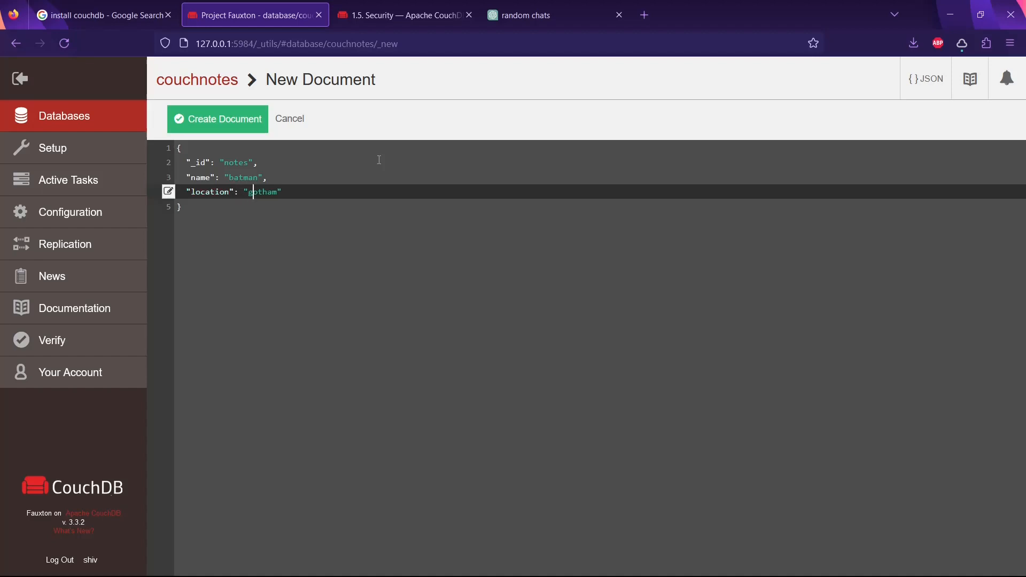
{"action": "key", "text": "Right"}
{"action": "key", "text": "Right"}
{"action": "type", "text": ","}
{"action": "key", "text": "Return"}
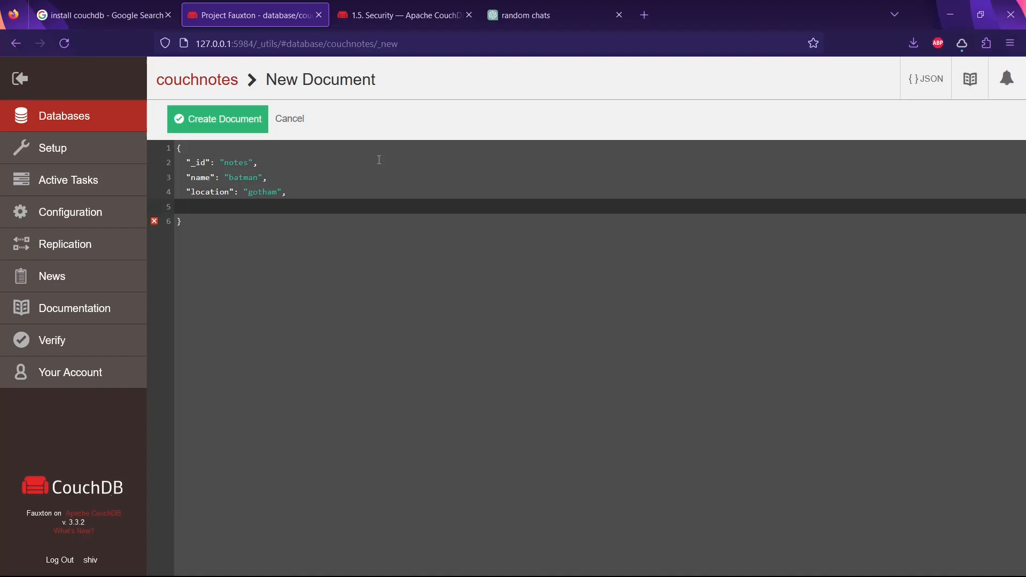
{"action": "key", "text": "BackSpace"}
{"action": "key", "text": "BackSpace"}
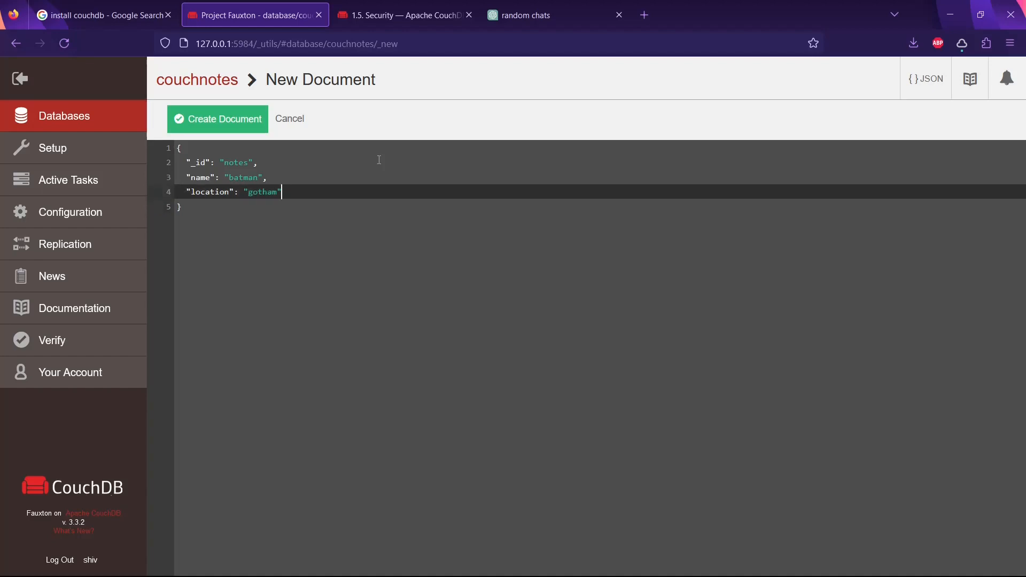
{"action": "left_click", "coordinate": [244, 121]}
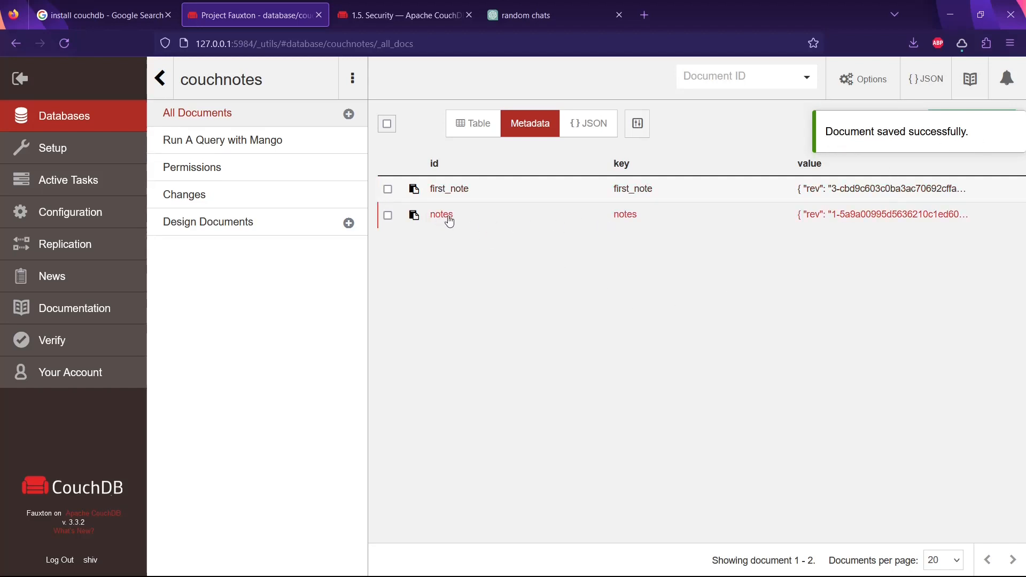
- View the documents as a table, check the column choices, and return to the metadata view
{"action": "left_click", "coordinate": [475, 131]}
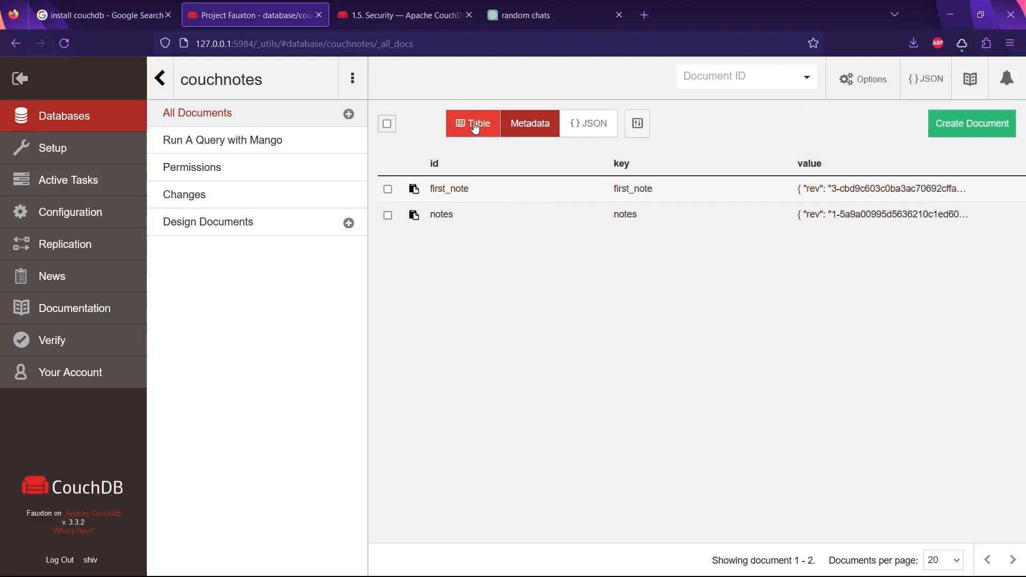
{"action": "left_click", "coordinate": [473, 131]}
{"action": "left_click", "coordinate": [678, 173]}
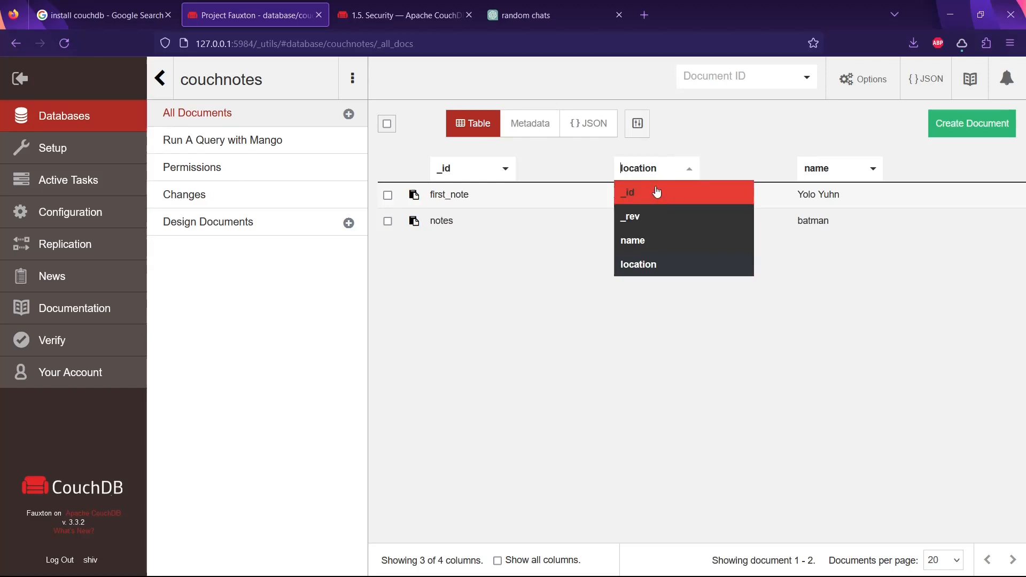
{"action": "left_click", "coordinate": [529, 280]}
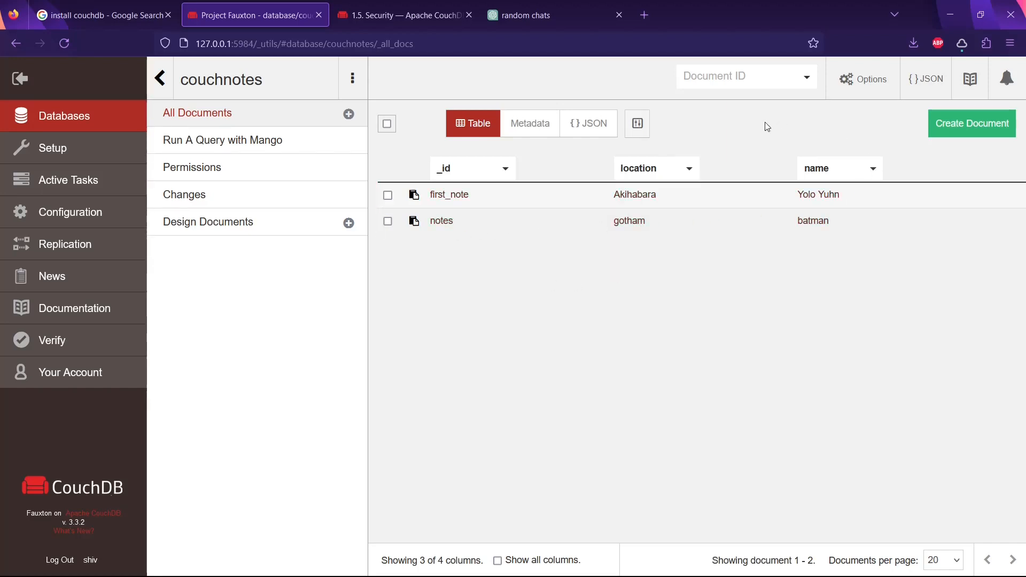
{"action": "left_click", "coordinate": [538, 132]}
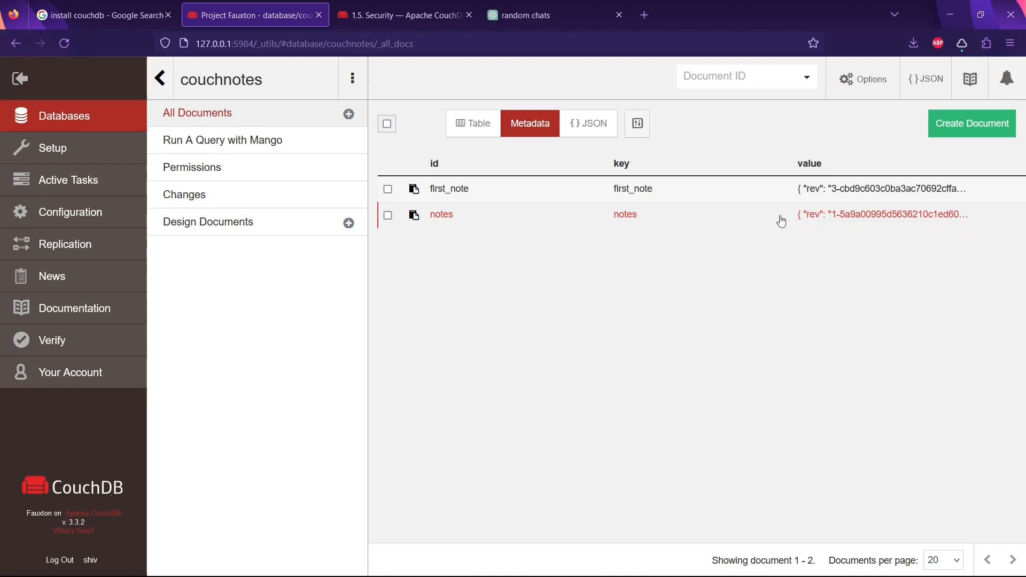
- Add a "real-name" field with the value "bruce wayne" to the notes document and save it
{"action": "left_click", "coordinate": [440, 215]}
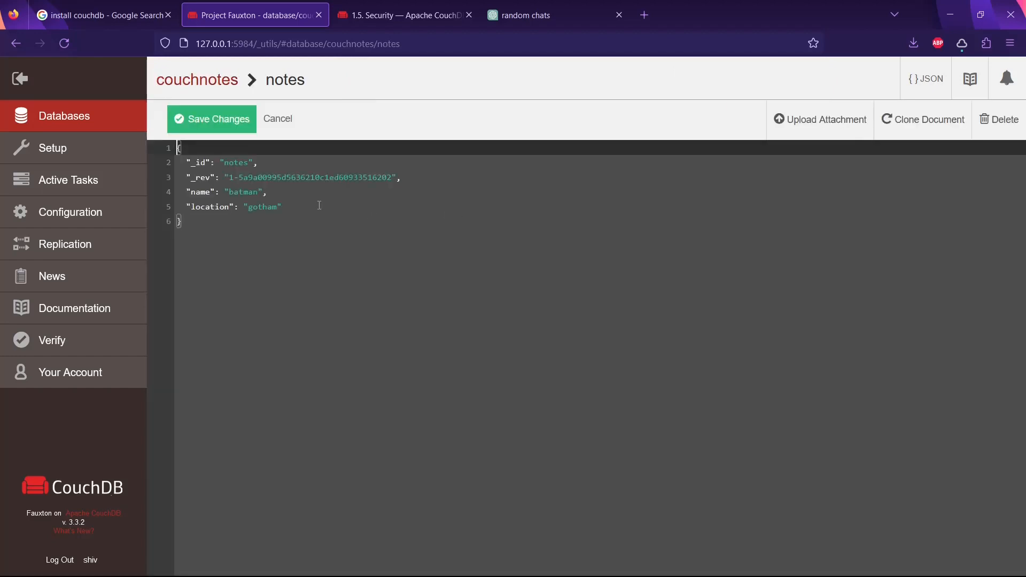
{"action": "left_click", "coordinate": [291, 207]}
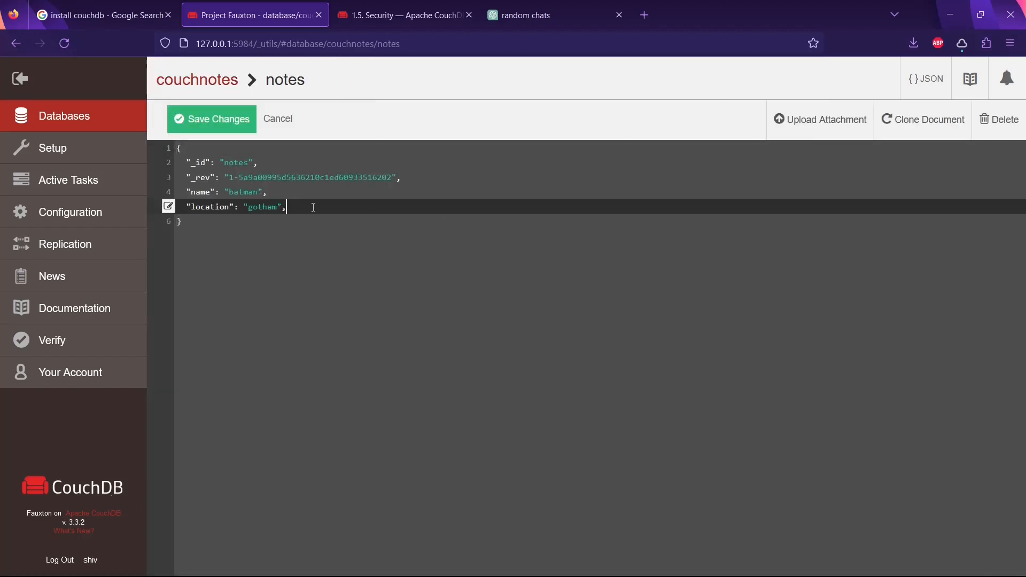
{"action": "key", "text": "Return"}
{"action": "type", "text": "\""}
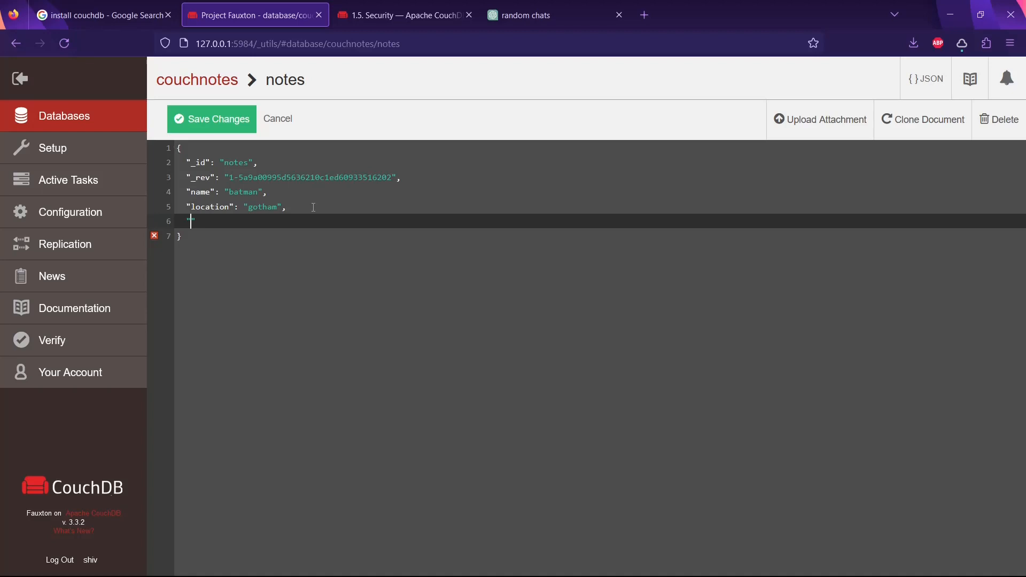
{"action": "type", "text": "real-name\": \"bruce "}
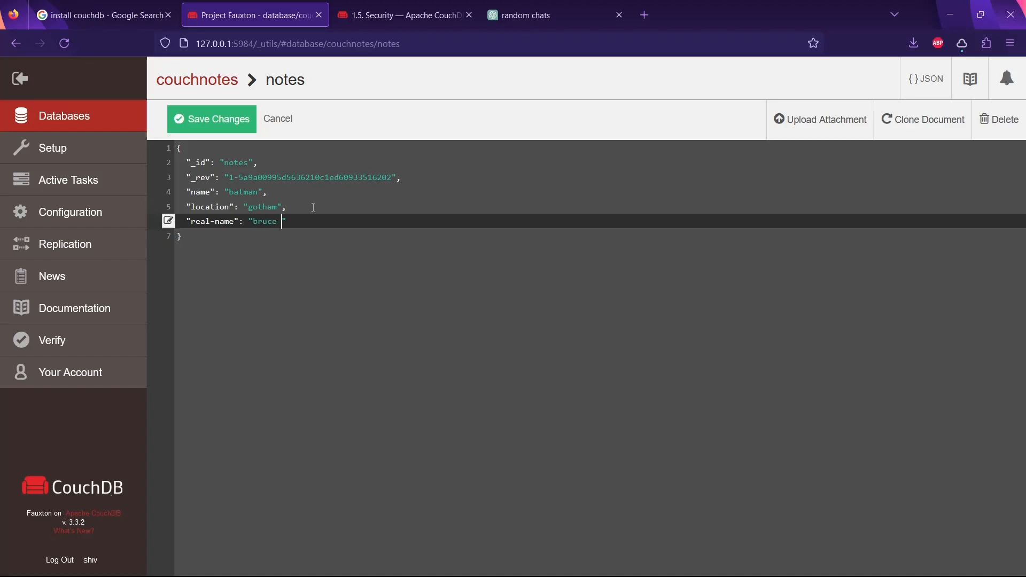
{"action": "type", "text": "wayne"}
{"action": "key", "text": "Down"}
{"action": "left_click", "coordinate": [359, 211]}
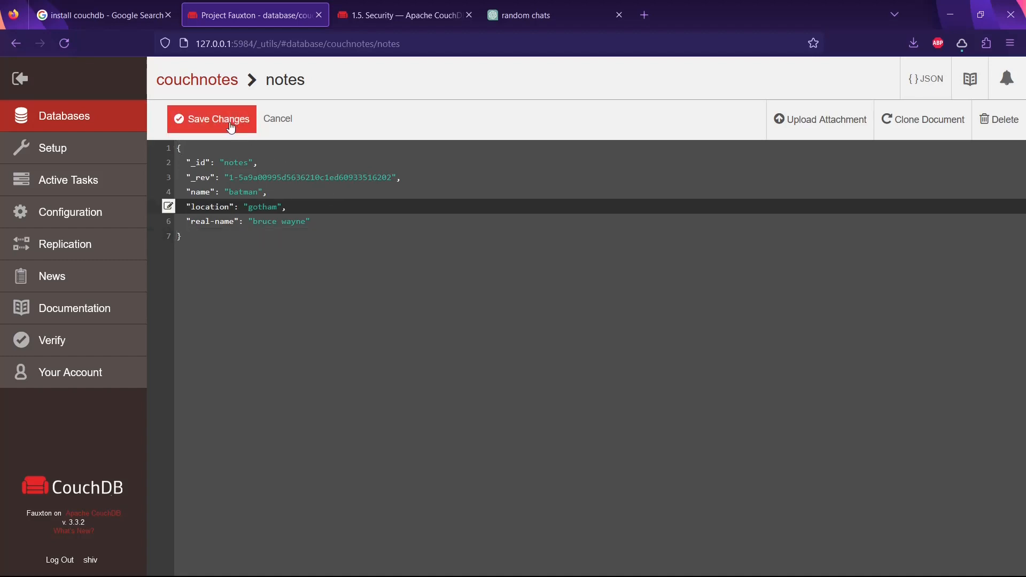
{"action": "left_click", "coordinate": [231, 125]}
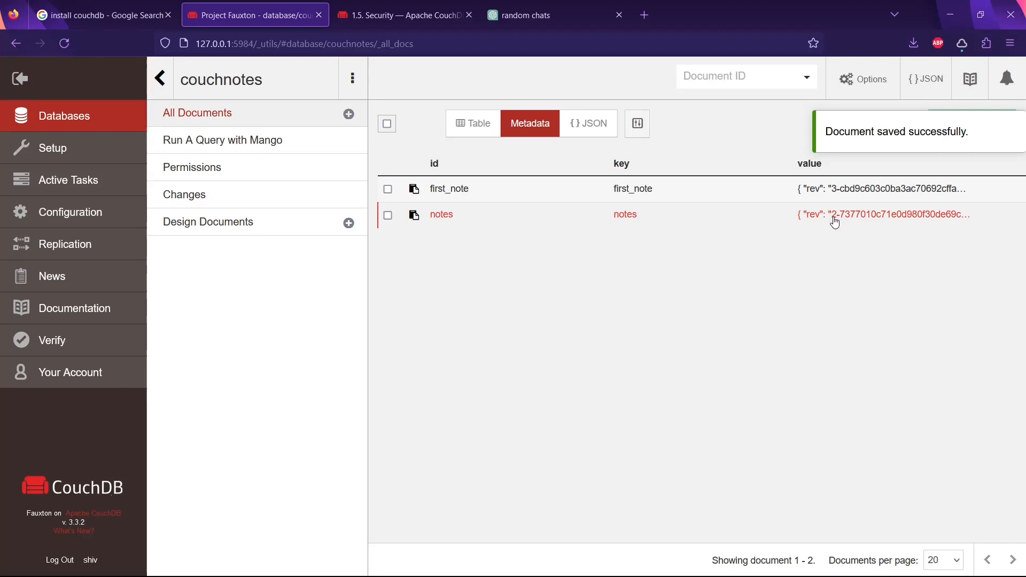
- Check the revision of the notes document, then reopen it and save it again without edits
{"action": "left_click_drag", "start_coordinate": [831, 219], "coordinate": [970, 221]}
{"action": "left_click", "coordinate": [829, 227]}
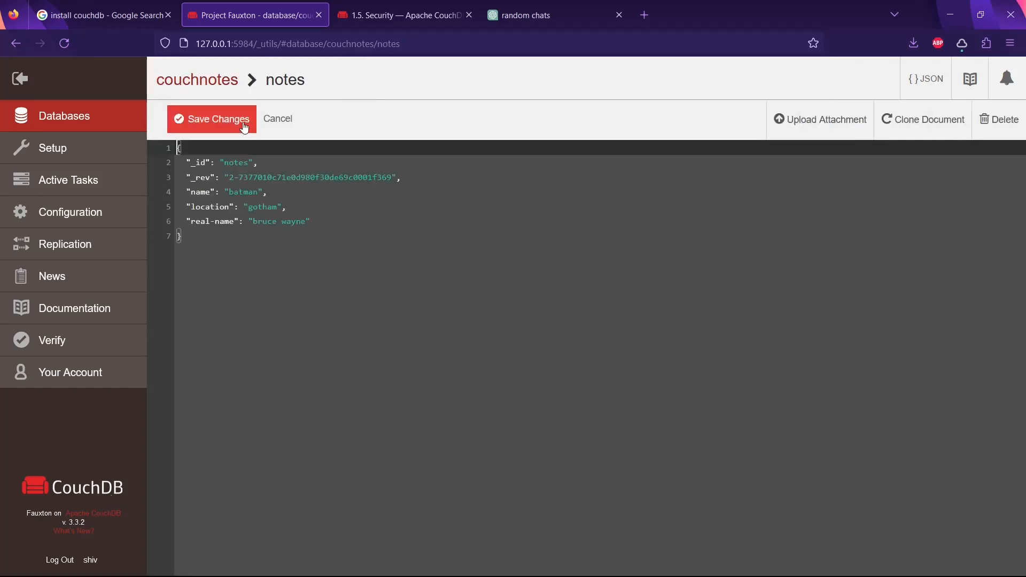
{"action": "left_click", "coordinate": [222, 120]}
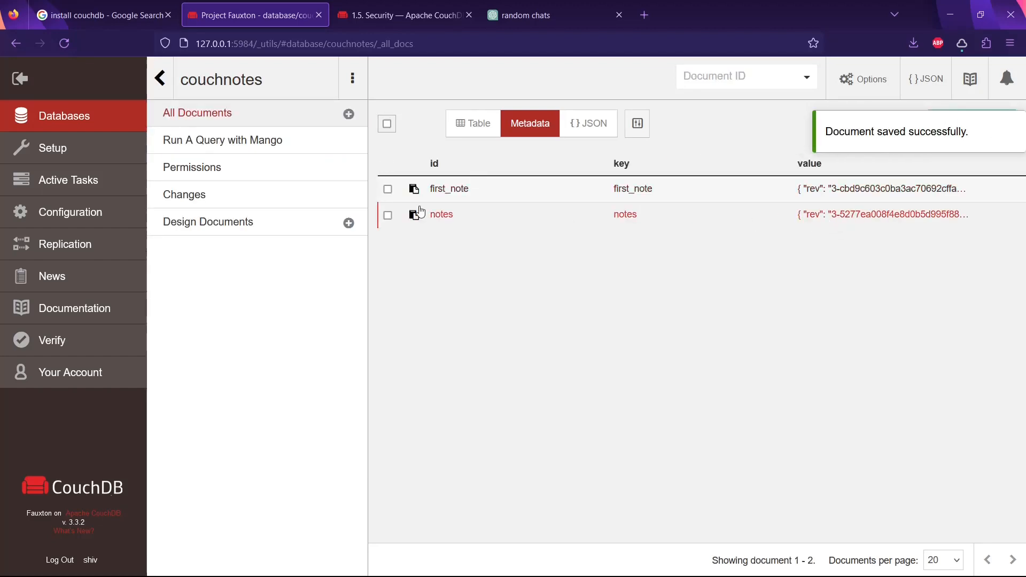
- Add a "partner" field with the value "robin" to the notes document and save it
{"action": "left_click", "coordinate": [508, 219]}
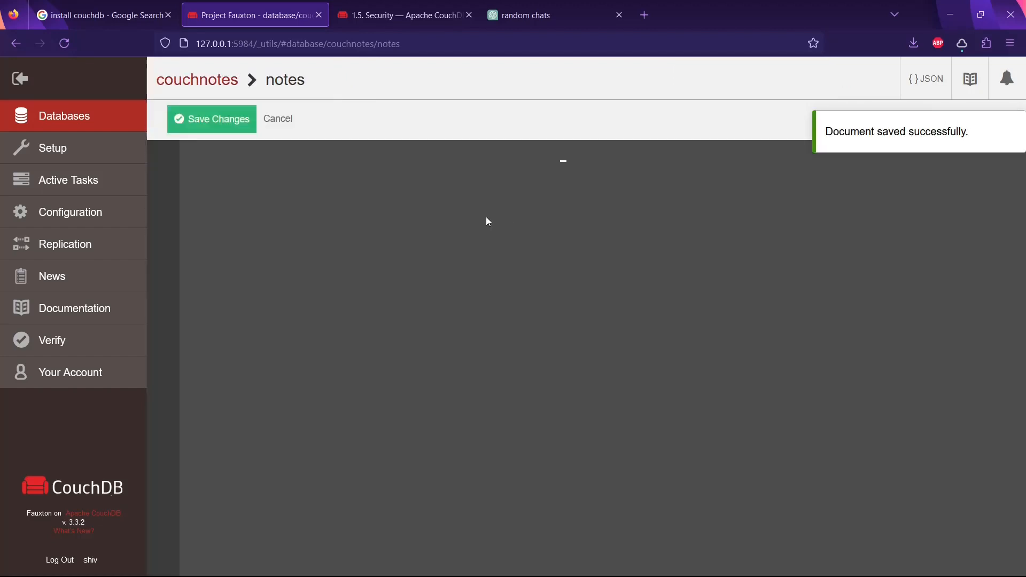
{"action": "left_click", "coordinate": [320, 221]}
{"action": "type", "text": ","}
{"action": "key", "text": "Return"}
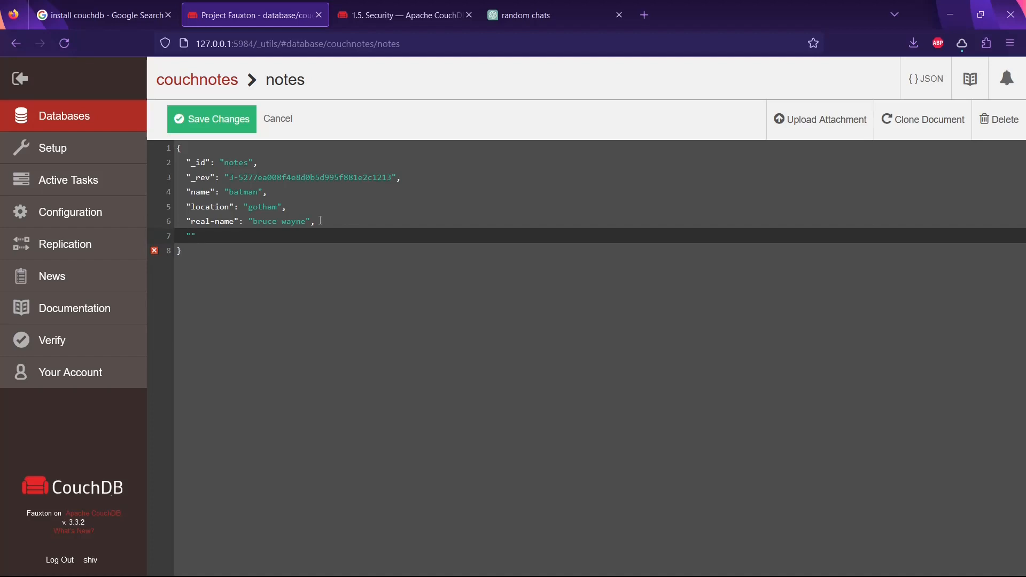
{"action": "type", "text": "\"partner\":\"robi"}
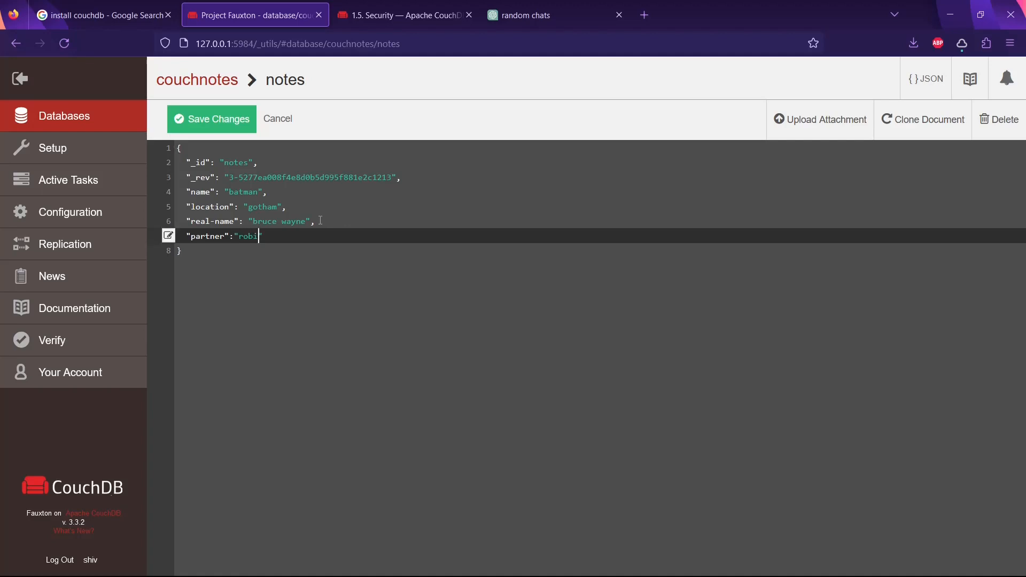
{"action": "key", "text": "Left"}
{"action": "key", "text": "Left"}
{"action": "key", "text": "Left"}
{"action": "left_click", "coordinate": [243, 124]}
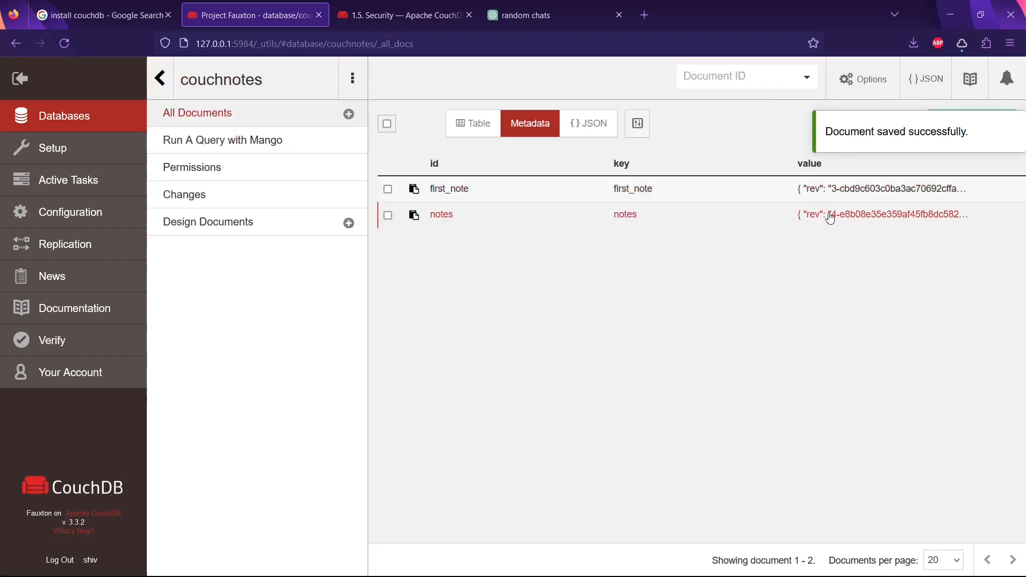
- Highlight the new revision ID of the notes document, then open and resave the document unchanged
{"action": "left_click_drag", "start_coordinate": [830, 216], "coordinate": [968, 216]}
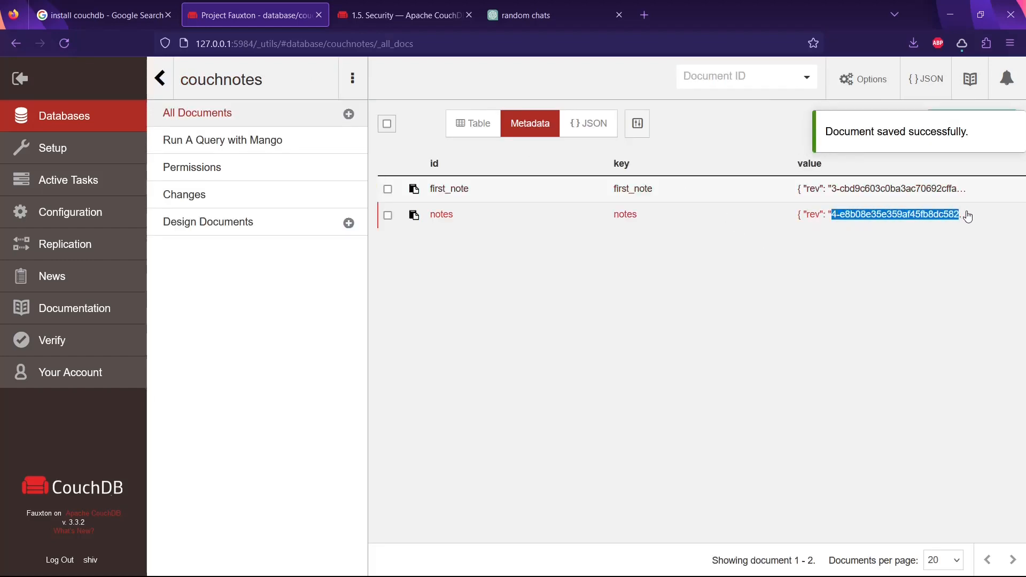
{"action": "left_click", "coordinate": [785, 217]}
{"action": "left_click", "coordinate": [230, 119]}
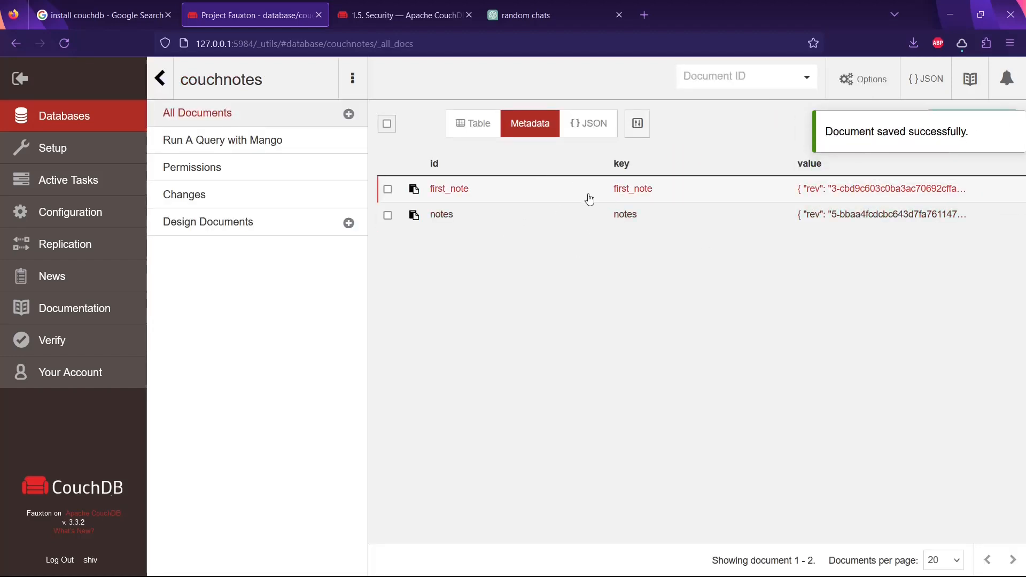
- Compare the fields and revisions of first_note and notes in the JSON view, then reload the document list
{"action": "left_click", "coordinate": [591, 125]}
{"action": "scroll", "coordinate": [547, 225], "scroll_direction": "down", "scroll_amount": 3}
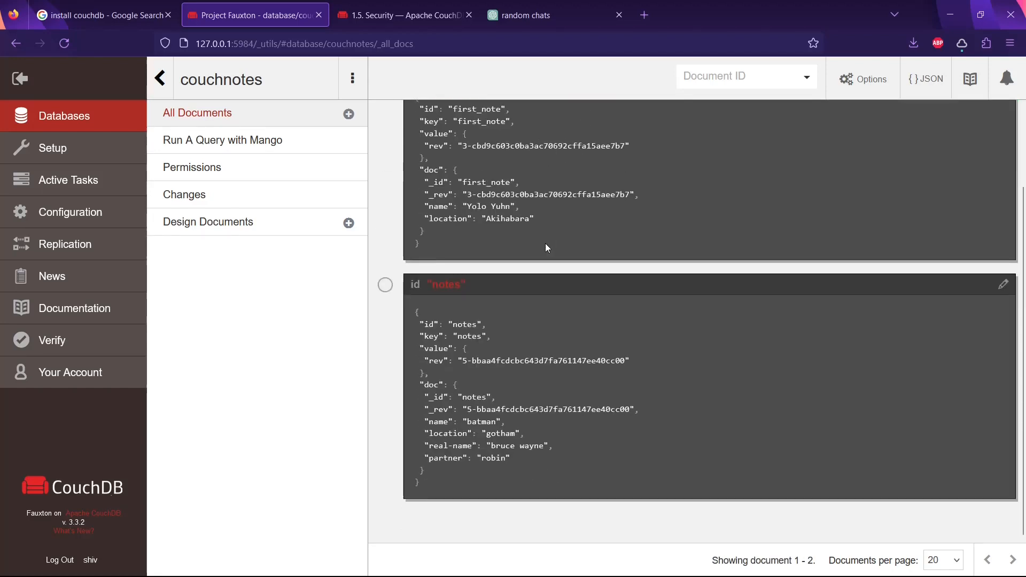
{"action": "left_click_drag", "start_coordinate": [499, 492], "coordinate": [540, 370]}
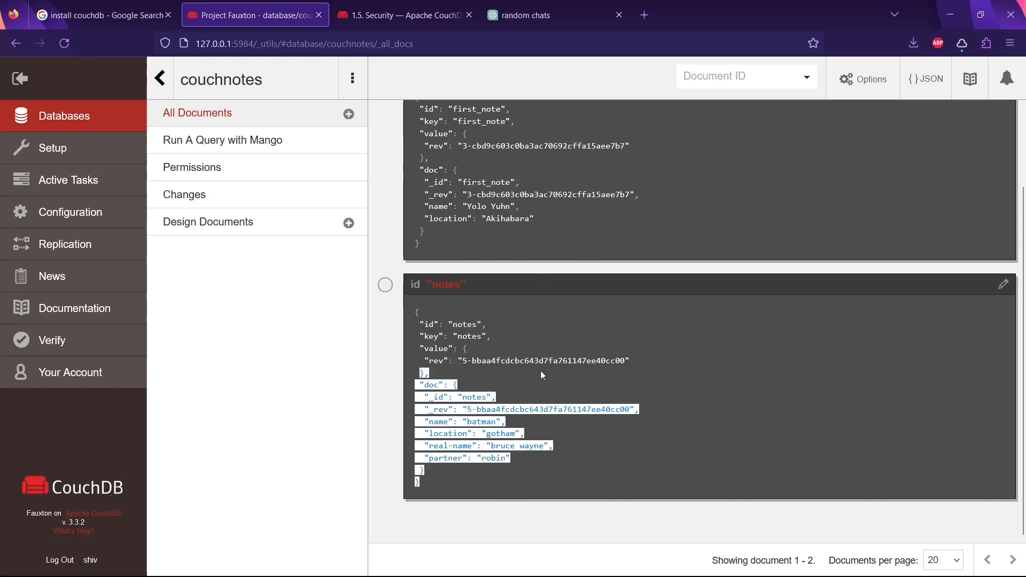
{"action": "left_click", "coordinate": [554, 399]}
{"action": "scroll", "coordinate": [532, 391], "scroll_direction": "up", "scroll_amount": 3}
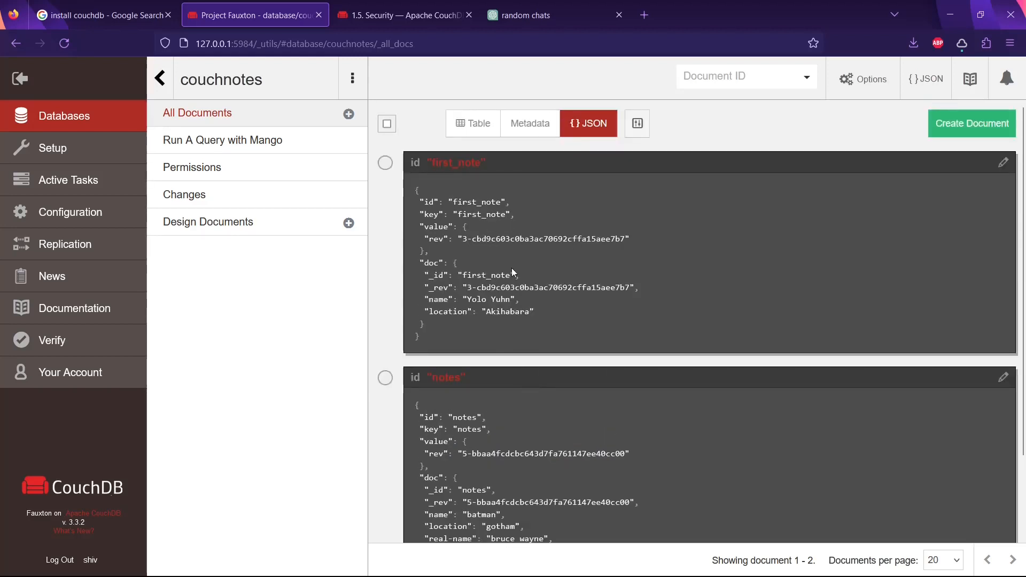
{"action": "left_click_drag", "start_coordinate": [501, 325], "coordinate": [476, 217]}
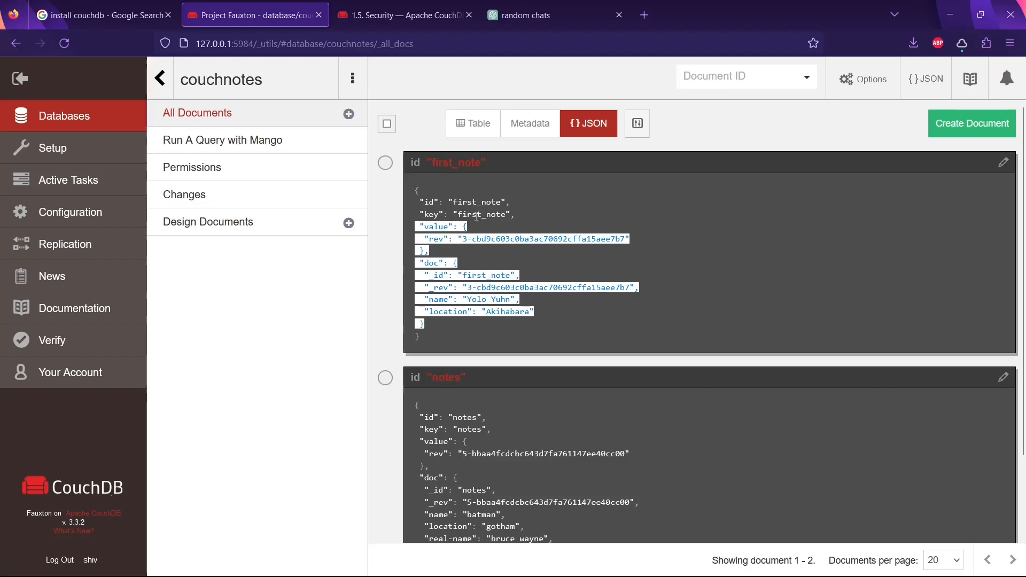
{"action": "left_click", "coordinate": [549, 344]}
{"action": "scroll", "coordinate": [550, 344], "scroll_direction": "down", "scroll_amount": 3}
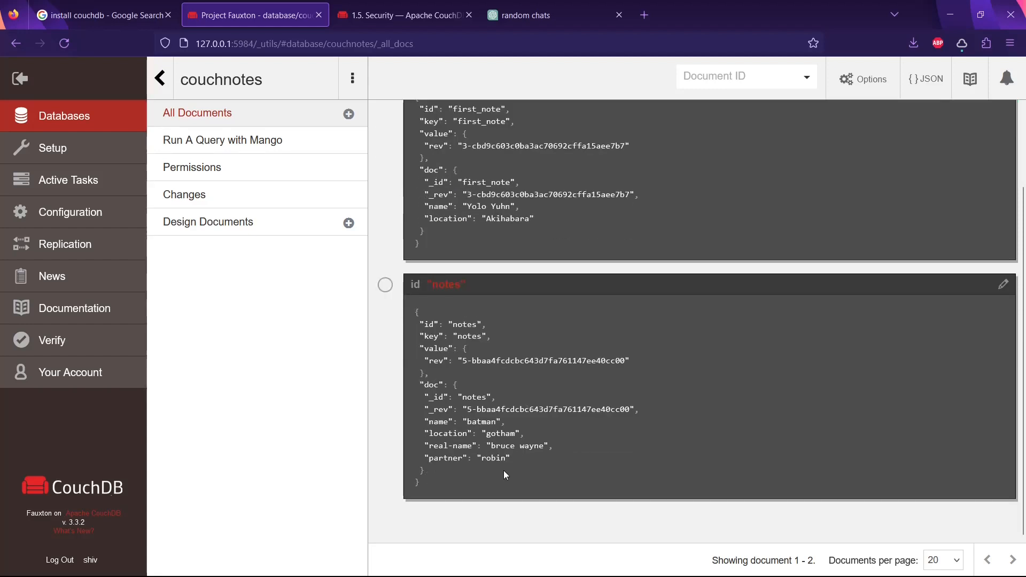
{"action": "left_click_drag", "start_coordinate": [428, 480], "coordinate": [413, 361]}
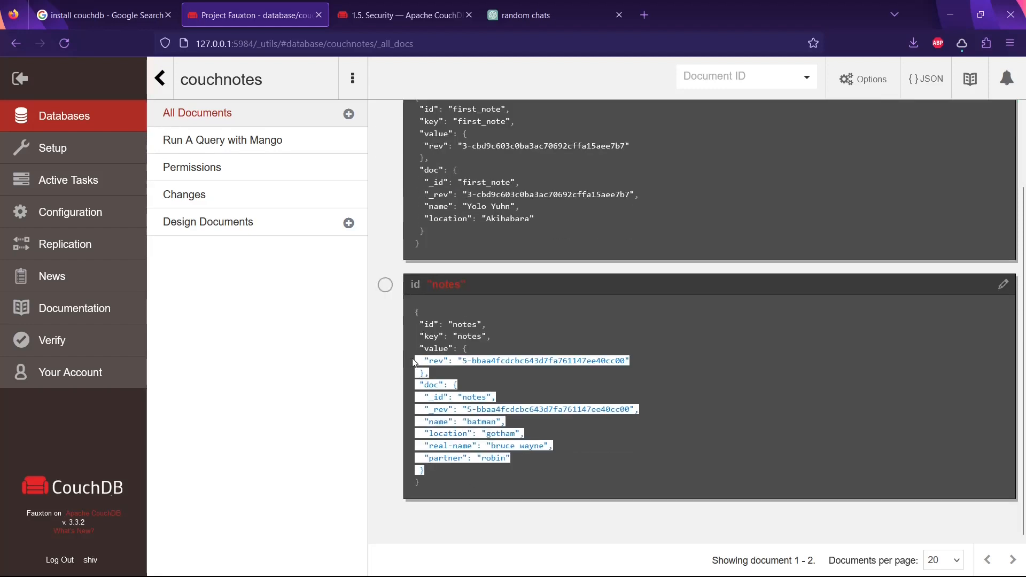
{"action": "left_click", "coordinate": [493, 410]}
{"action": "scroll", "coordinate": [551, 405], "scroll_direction": "up", "scroll_amount": 1}
{"action": "key", "text": "F5"}
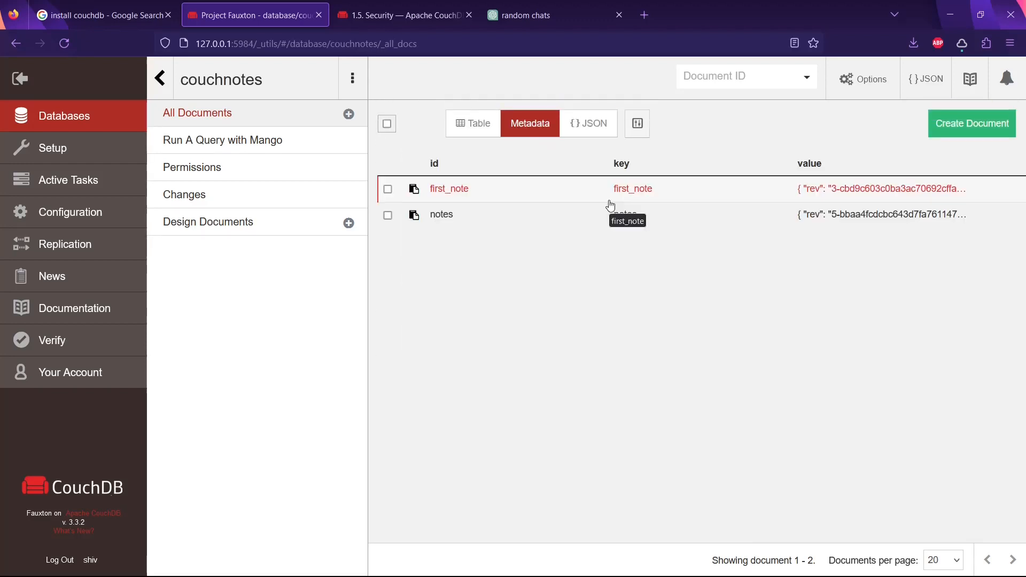